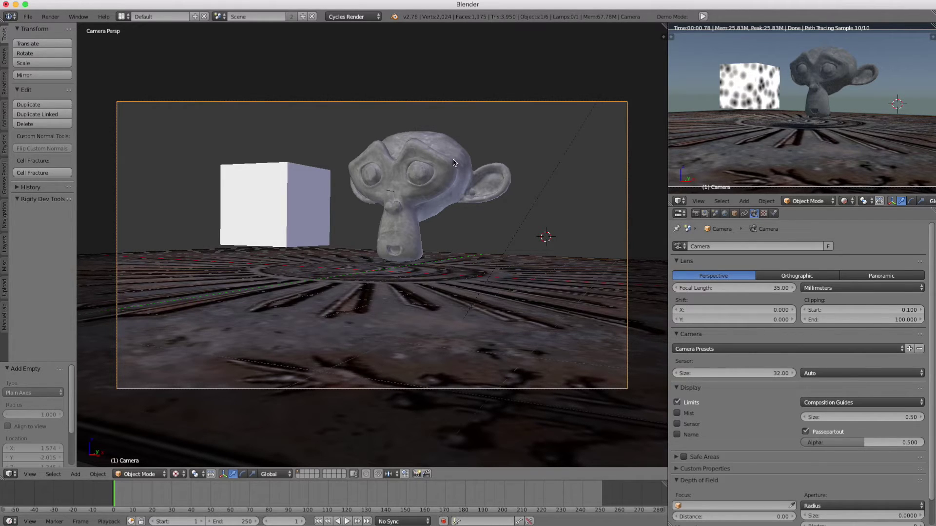
- Check the EasyFX web page, then show the Blender application's package contents in Finder
key(super+Tab)
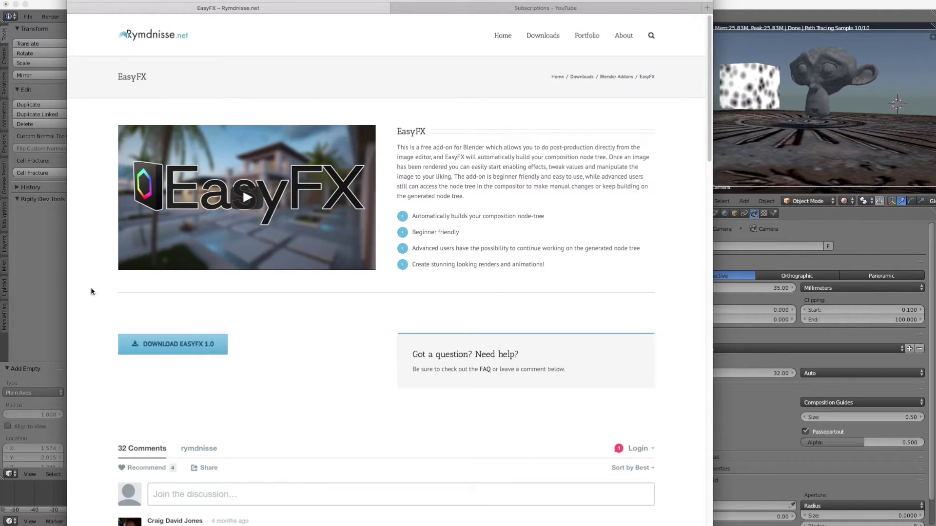
click(43, 254)
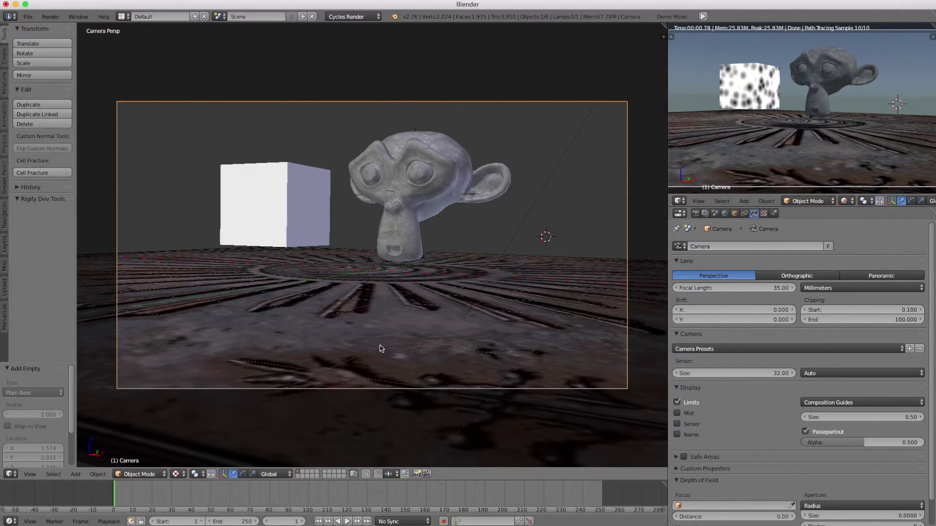
key(super+Tab)
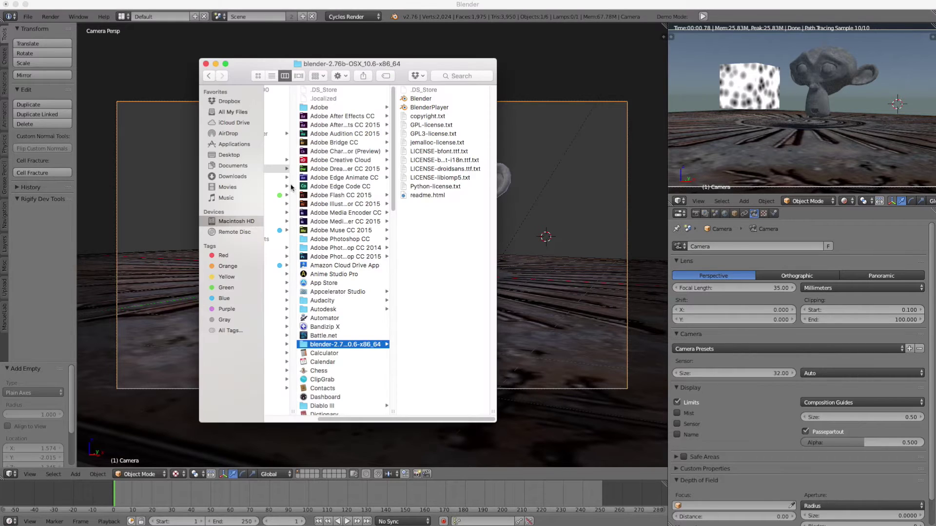
drag(399, 68, 358, 64)
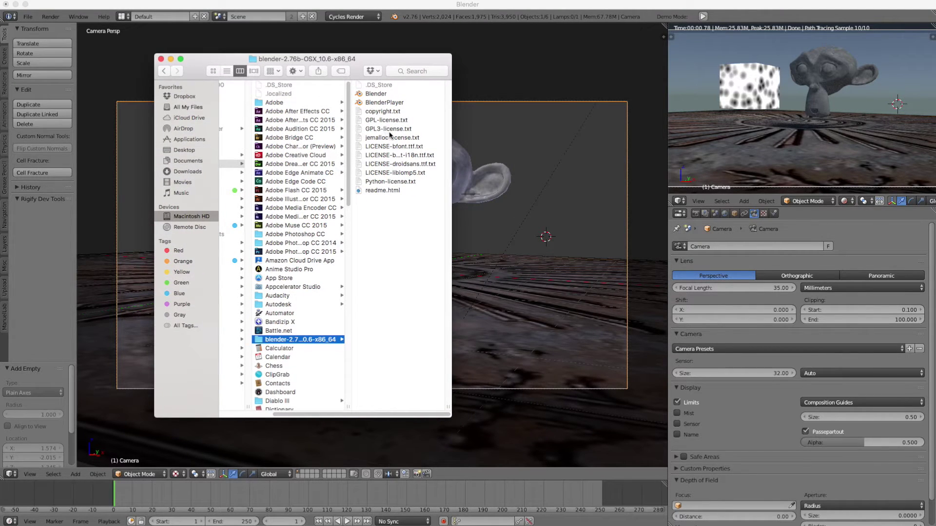
click(377, 94)
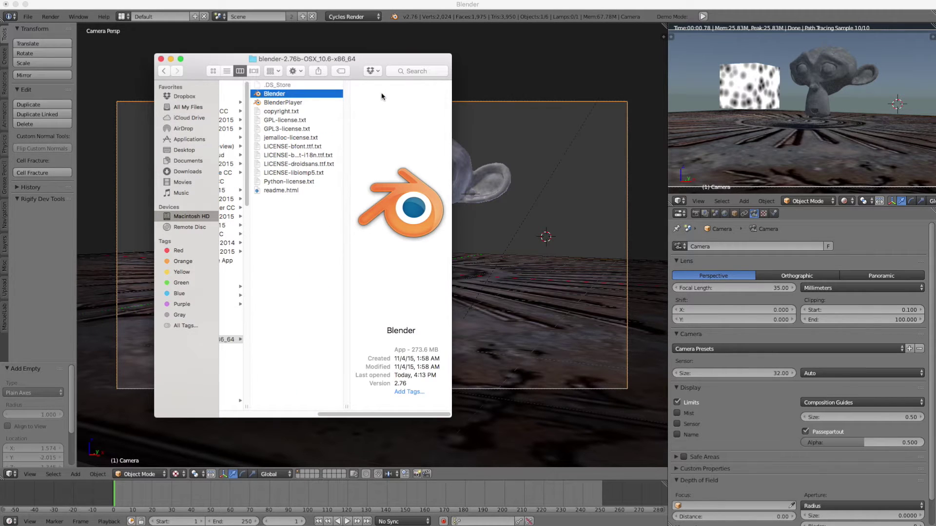
right_click(279, 96)
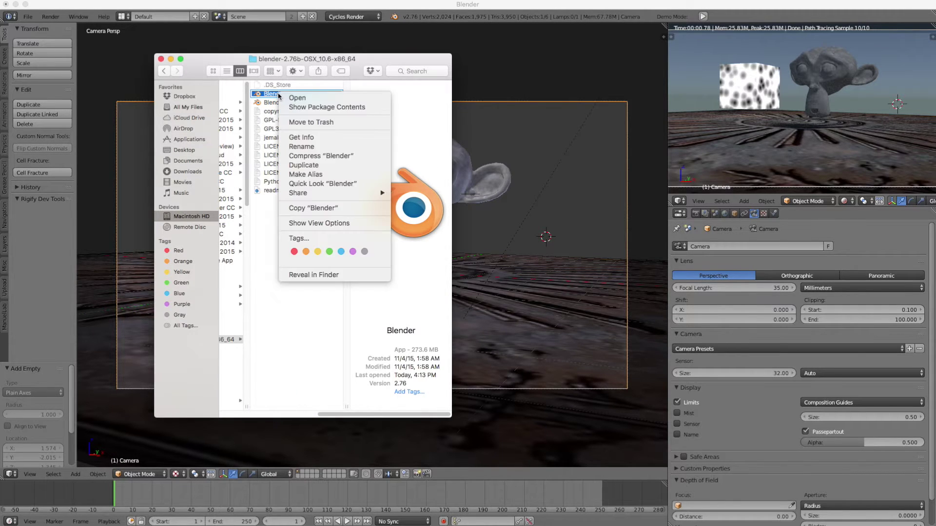
click(331, 109)
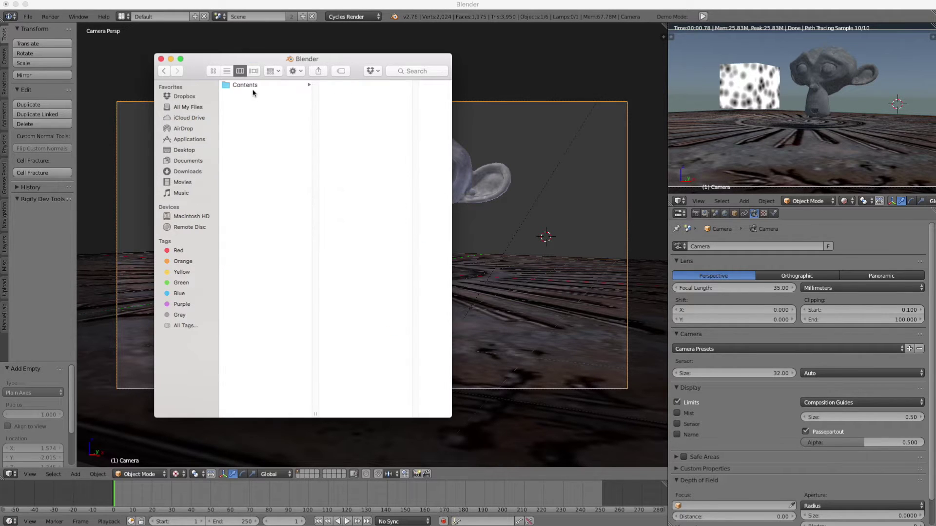
- Browse to Contents/Resources/2.76/scripts/addons and preview the EasyFX.py add-on file
click(247, 85)
click(342, 121)
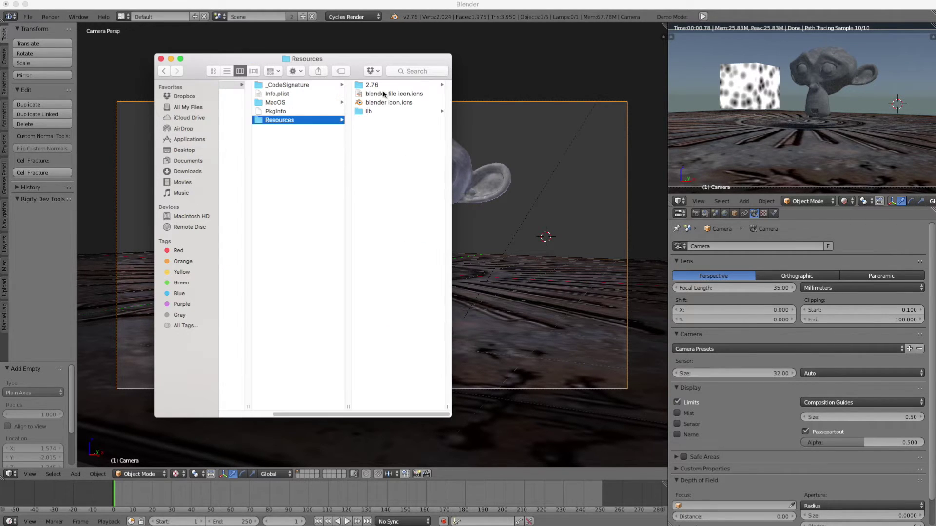
click(381, 86)
click(382, 102)
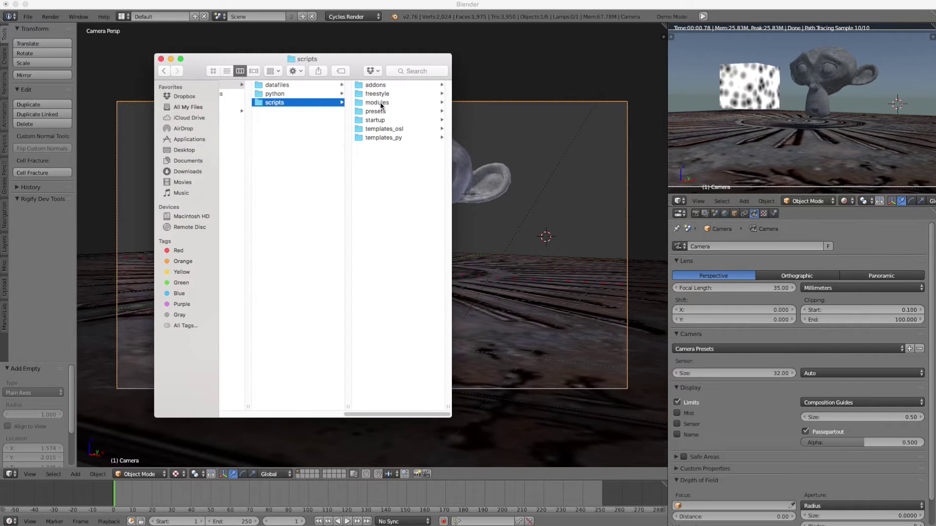
click(376, 86)
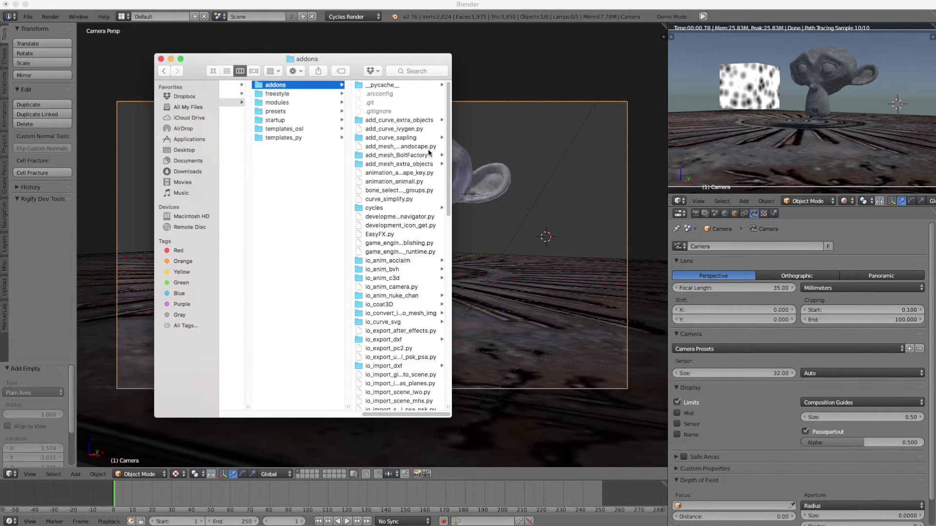
click(384, 236)
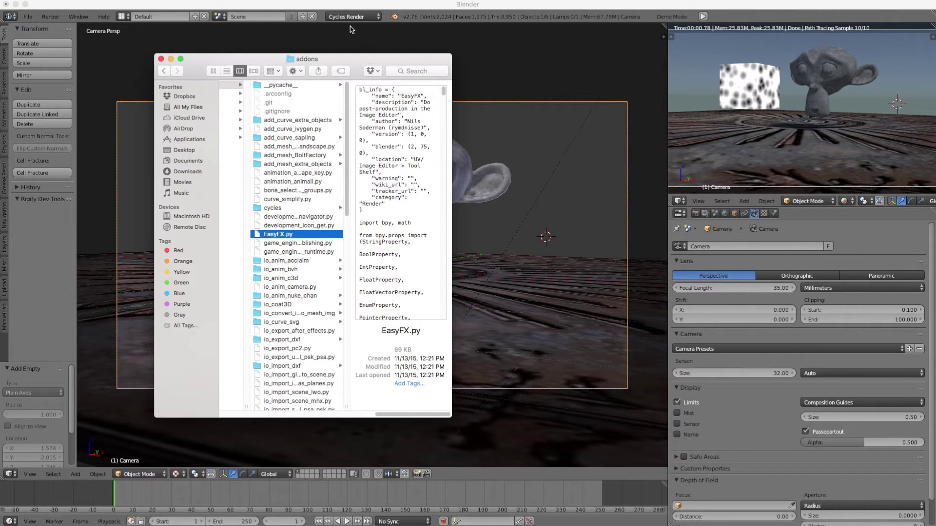
- Back in Blender, view the Add-ons page of the user preferences, then close it
click(513, 62)
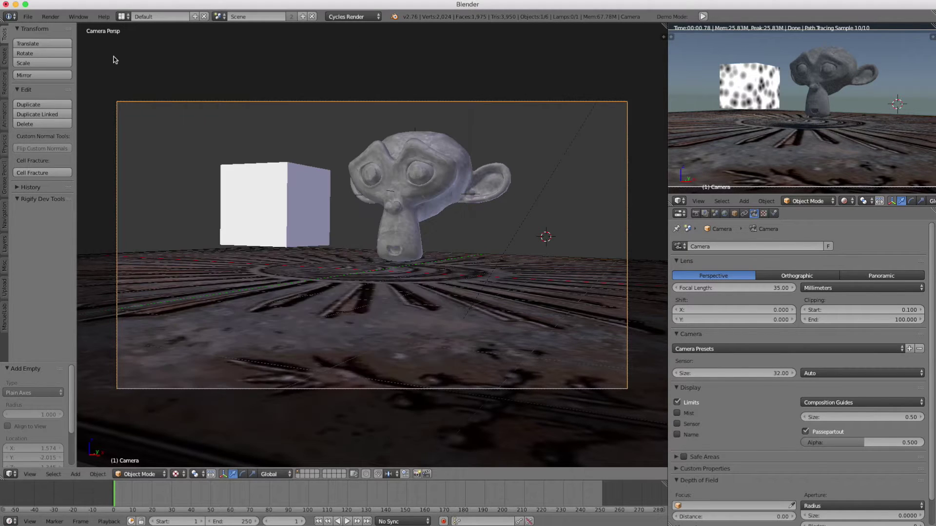
click(27, 17)
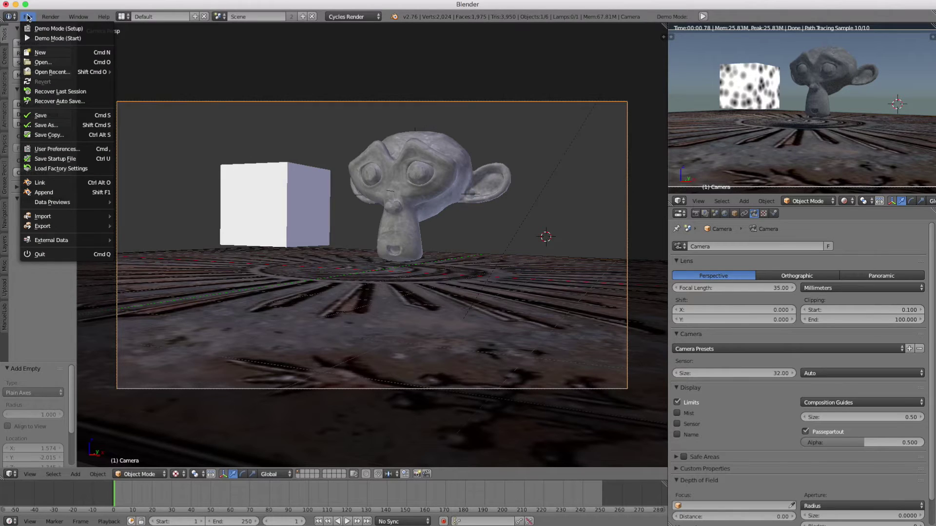
click(66, 149)
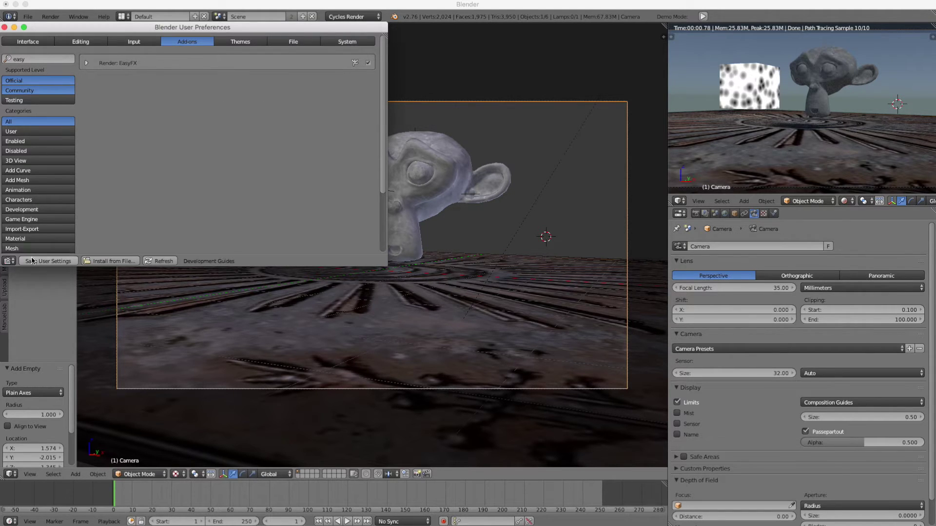
click(5, 28)
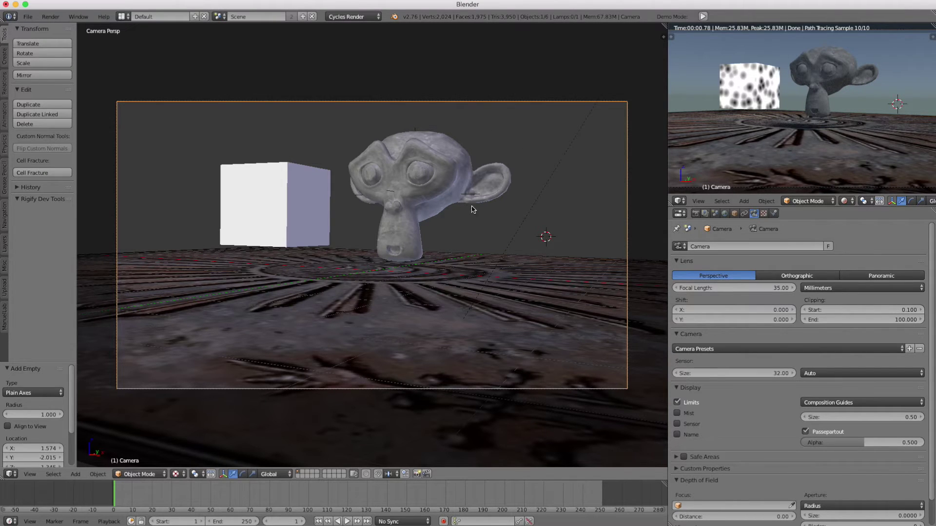
- Place the 3D cursor right of Suzanne, return to camera view, and show the Render settings
click(479, 233)
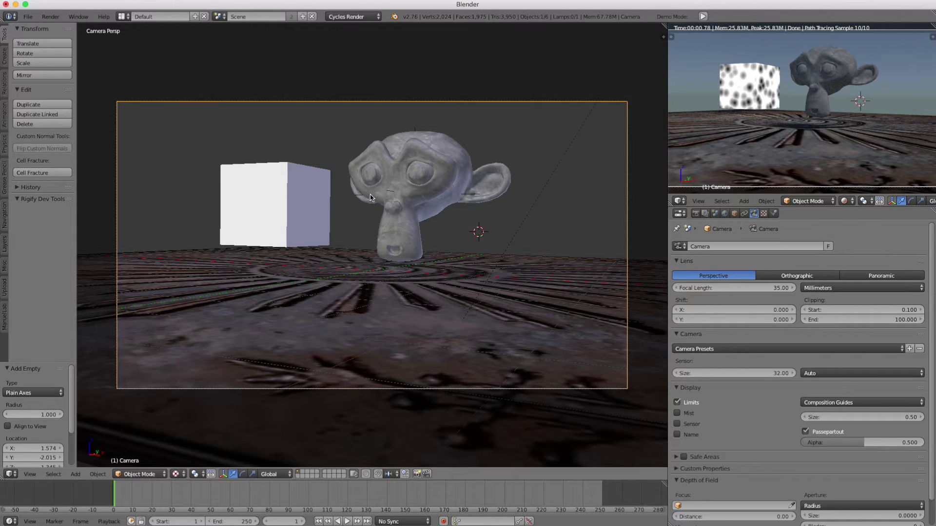
middle_drag(343, 175, 413, 203)
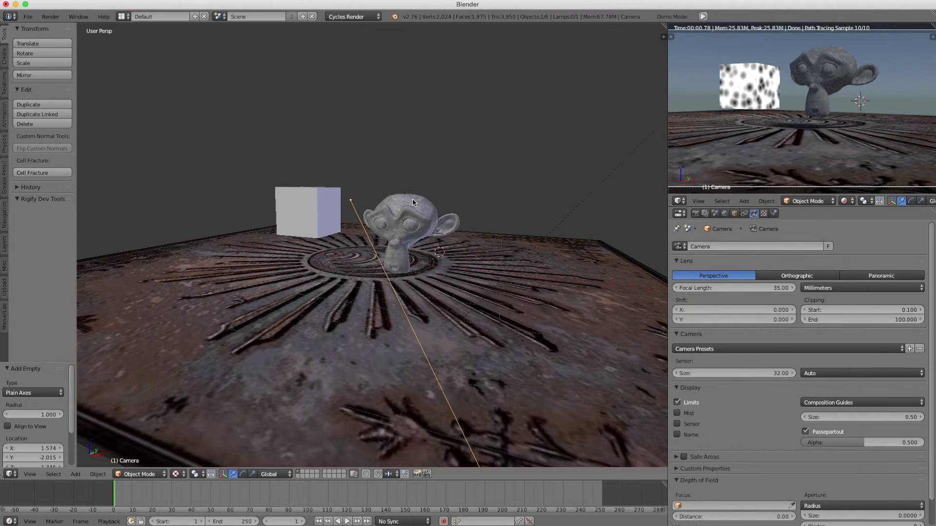
key(KP_0)
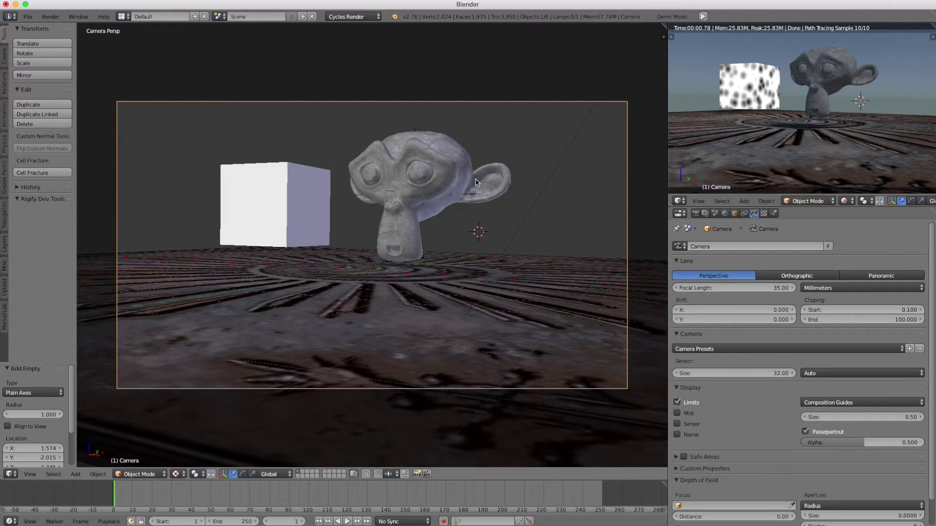
click(695, 213)
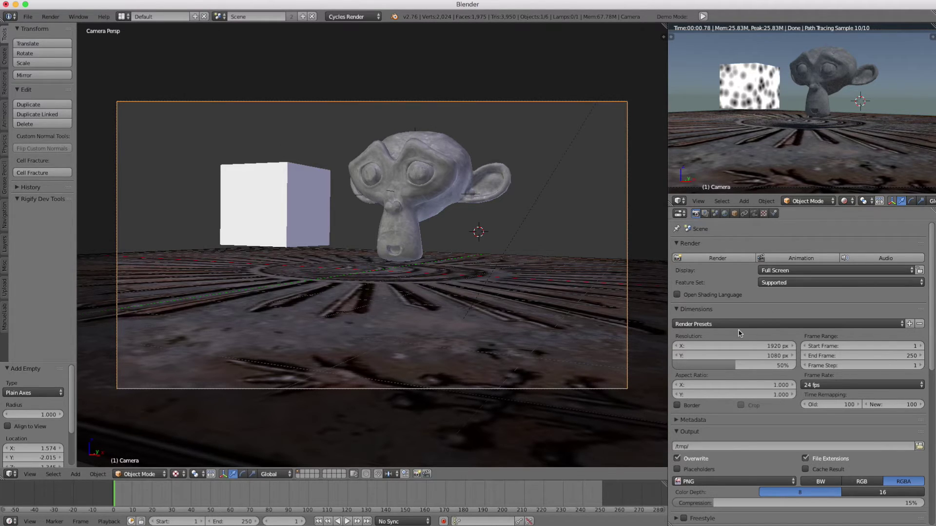
- Nudge the 3D cursor slightly left of its previous spot
scroll(750, 352, down, 4)
scroll(753, 353, down, 5)
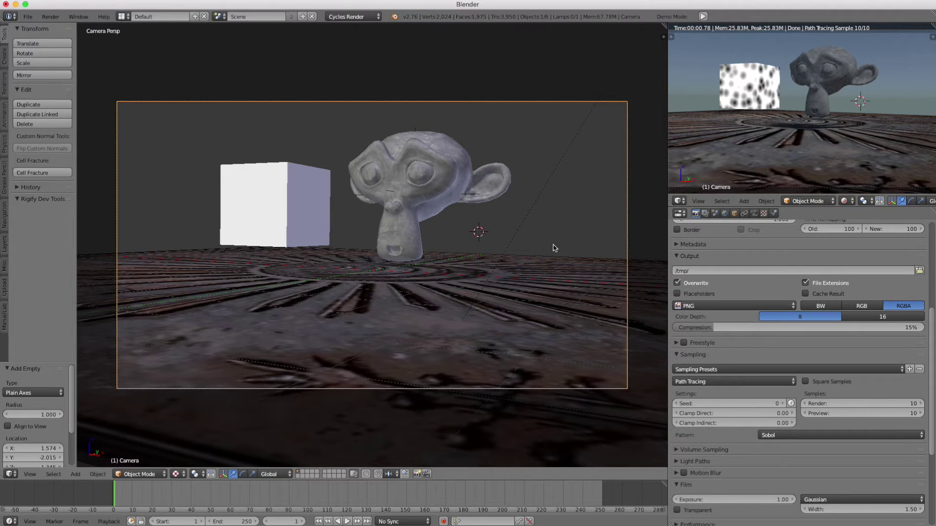
click(468, 235)
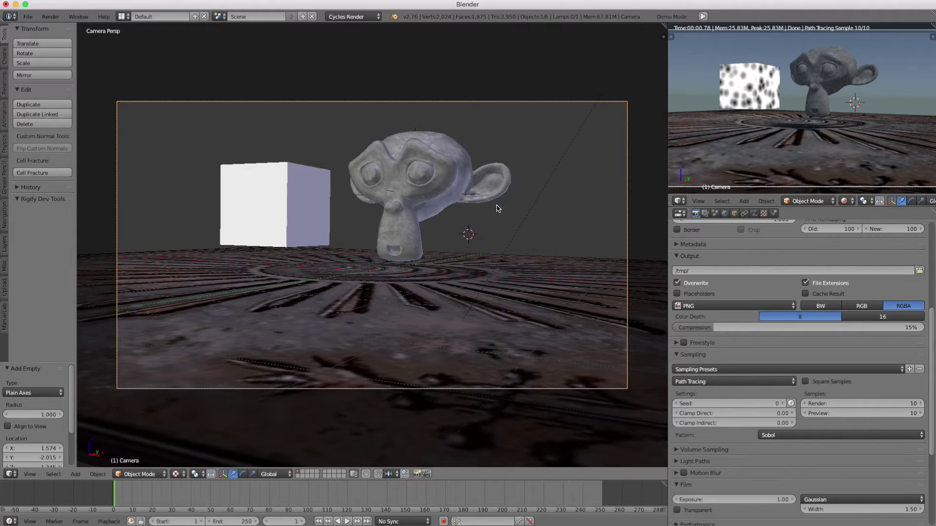
scroll(791, 274, up, 8)
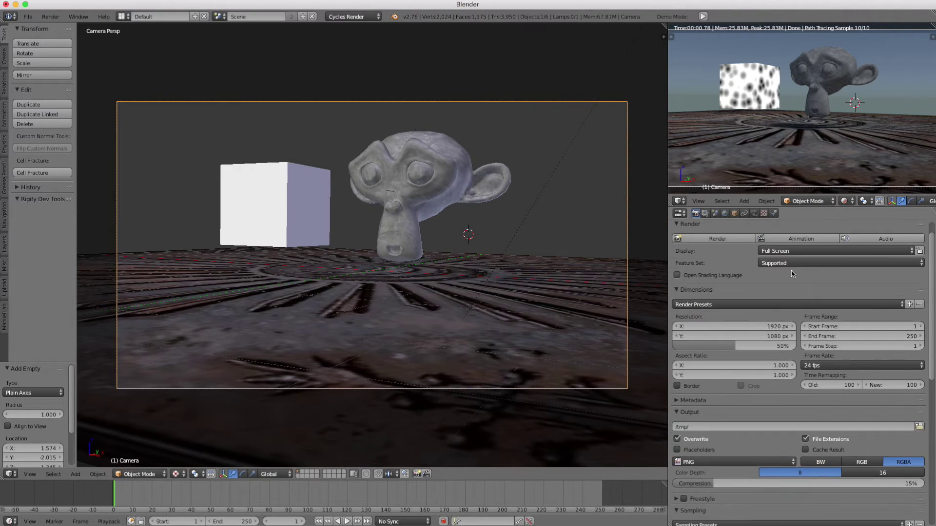
scroll(792, 274, up, 1)
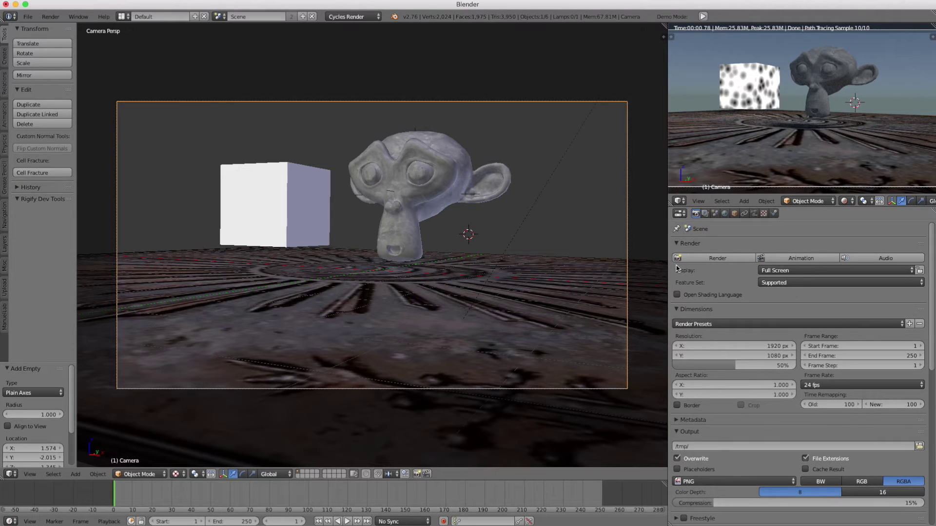
- Keep the render Display set to Full Screen and render the camera view
click(785, 271)
click(779, 263)
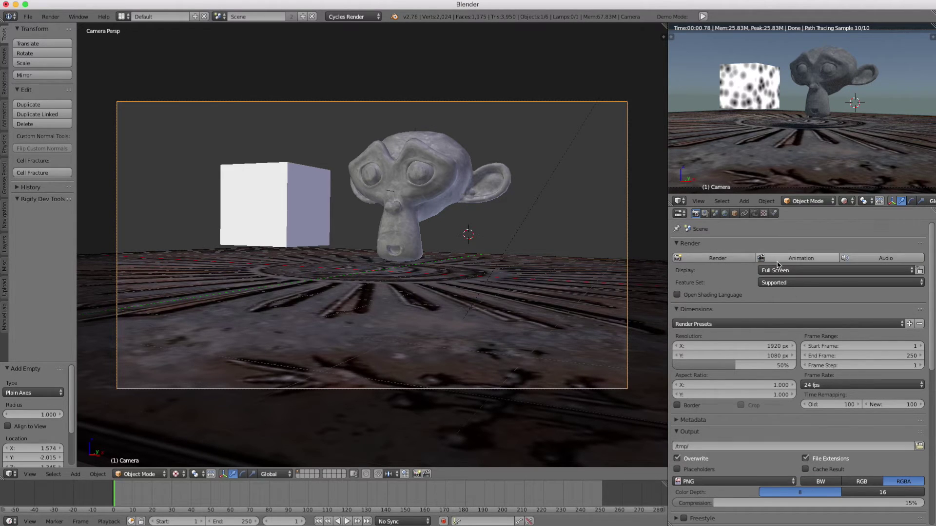
click(778, 269)
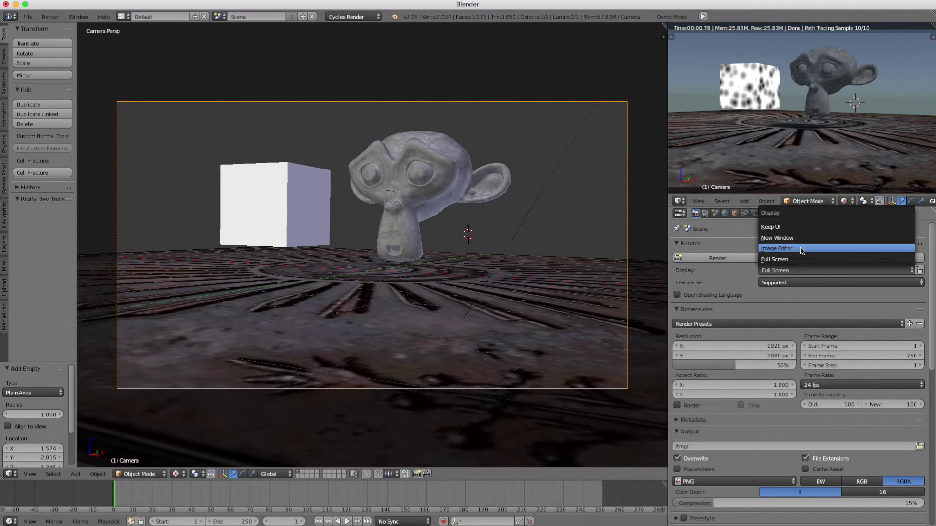
click(791, 264)
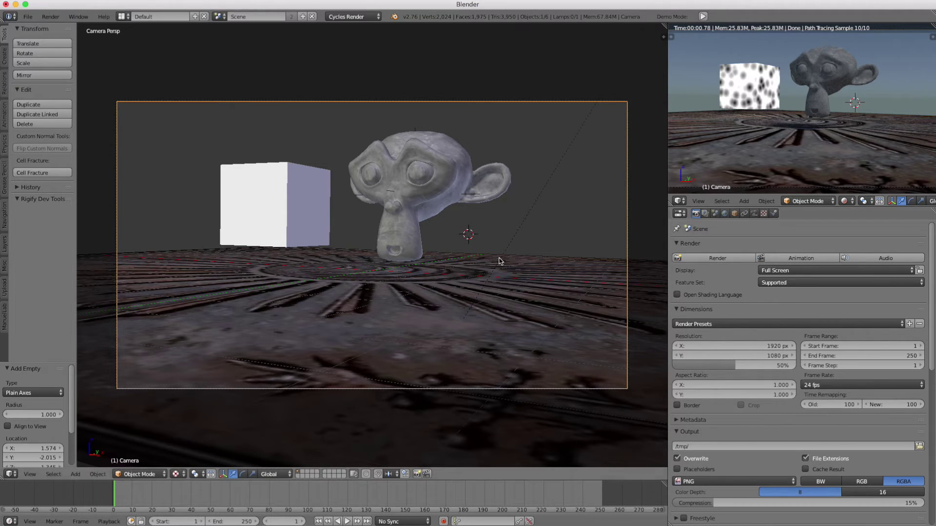
click(713, 259)
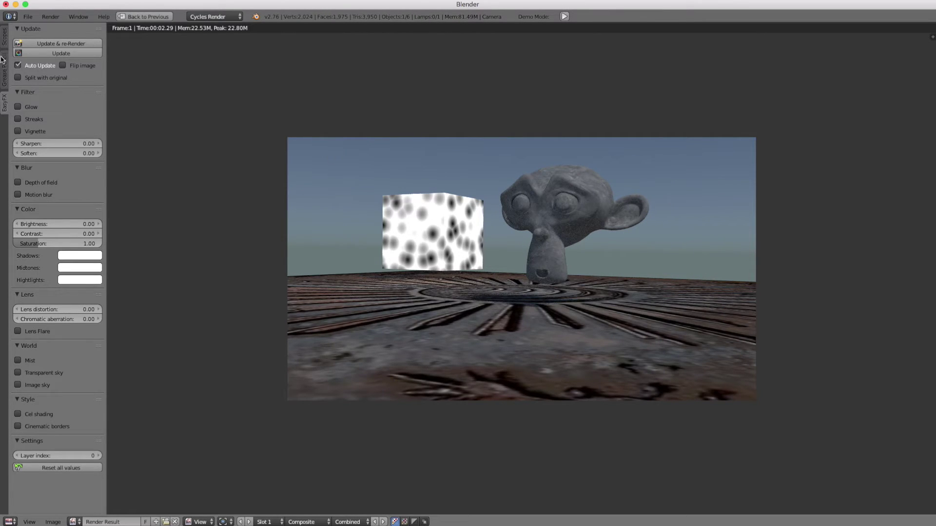
- Tick Glow in the EasyFX tool shelf tab and exit the full-screen render view
click(5, 86)
click(6, 101)
click(18, 107)
key(Escape)
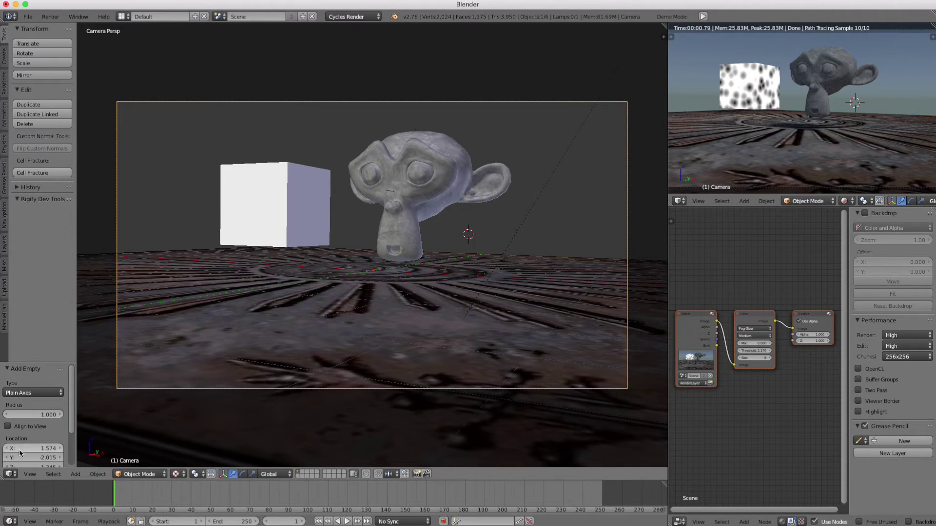
- Turn the 3D View into a UV/Image Editor, widen the right-hand views, and zoom the nodes
click(10, 473)
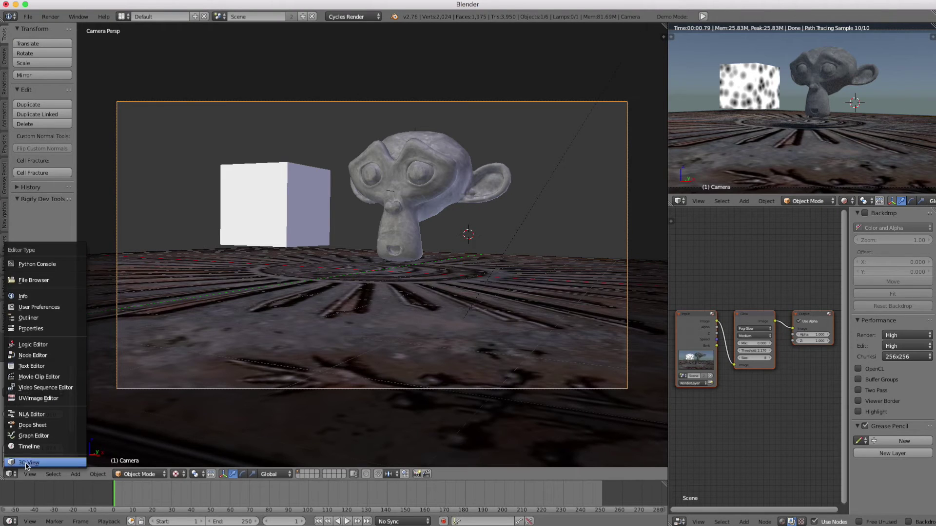
click(37, 398)
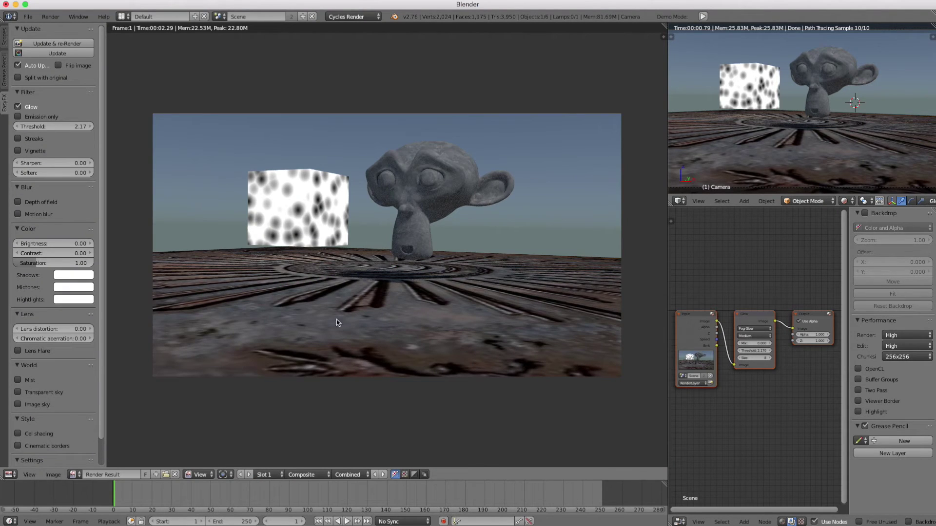
drag(666, 270, 585, 272)
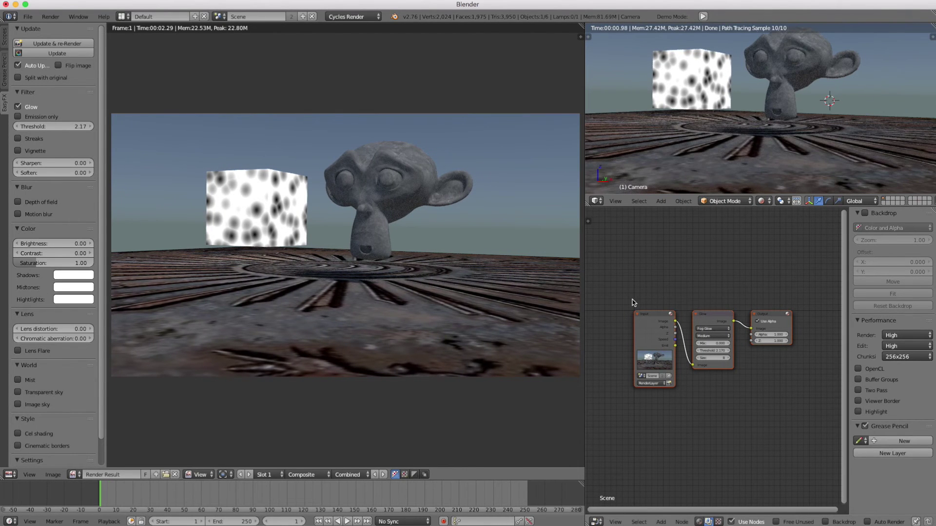
scroll(632, 302, up, 2)
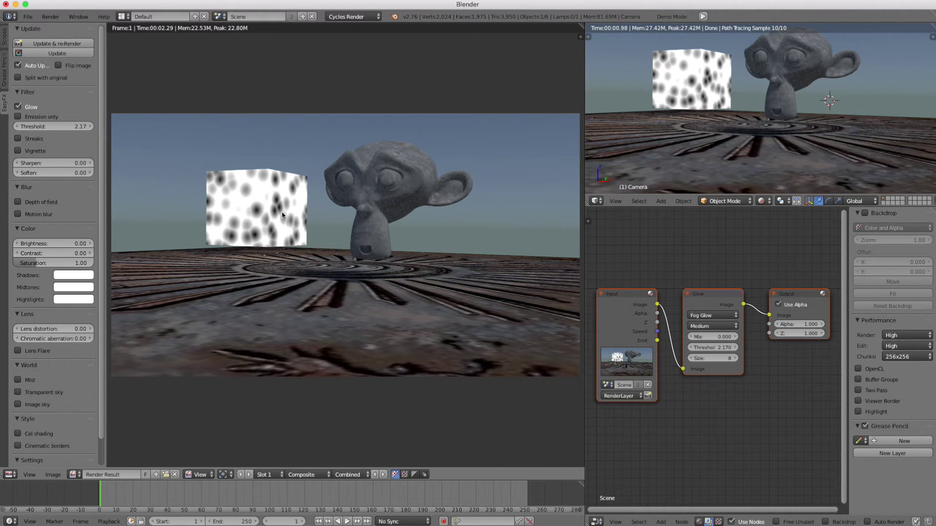
- Limit Glow to emission only, enable Streaks, and add a Vignette reduced to 8.85%
click(18, 117)
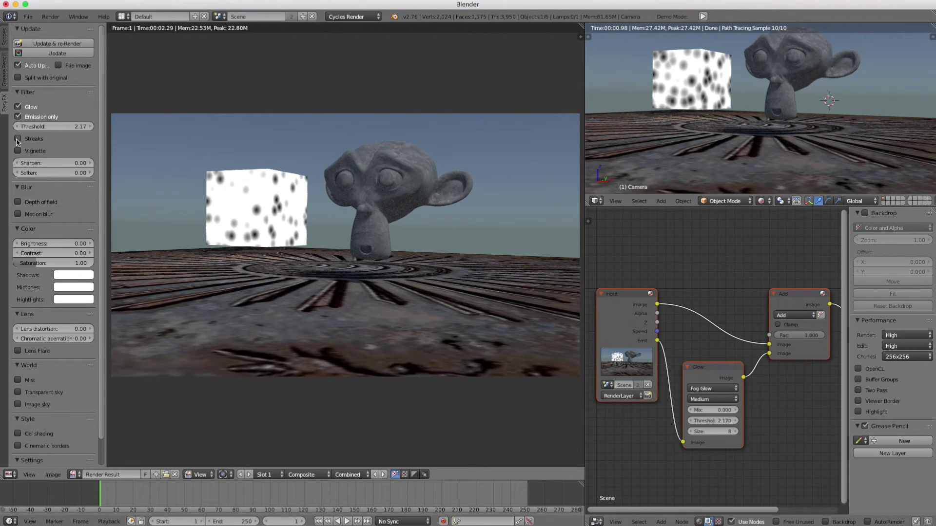
click(18, 139)
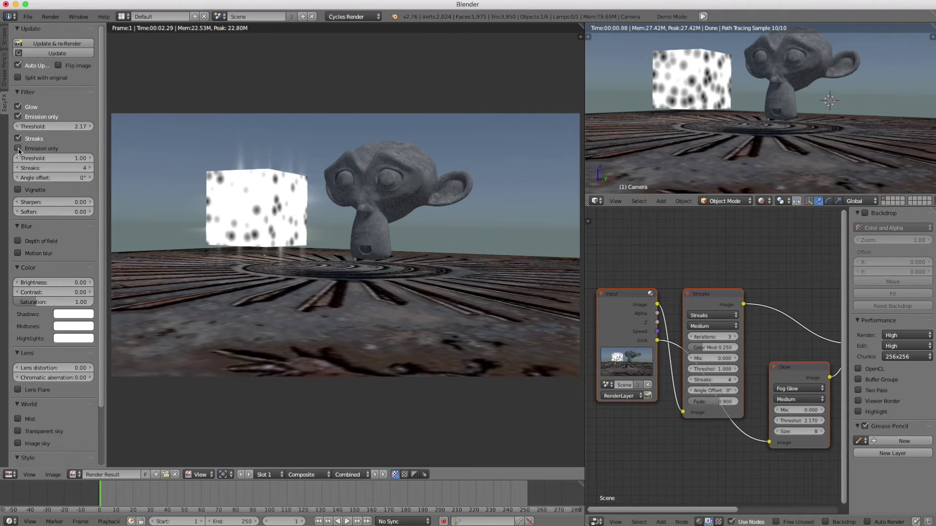
click(19, 190)
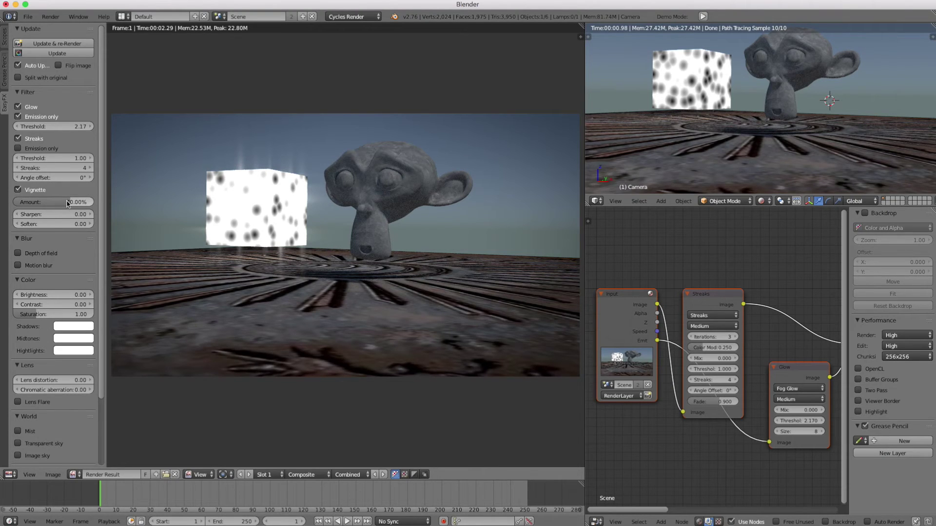
drag(67, 203, 24, 204)
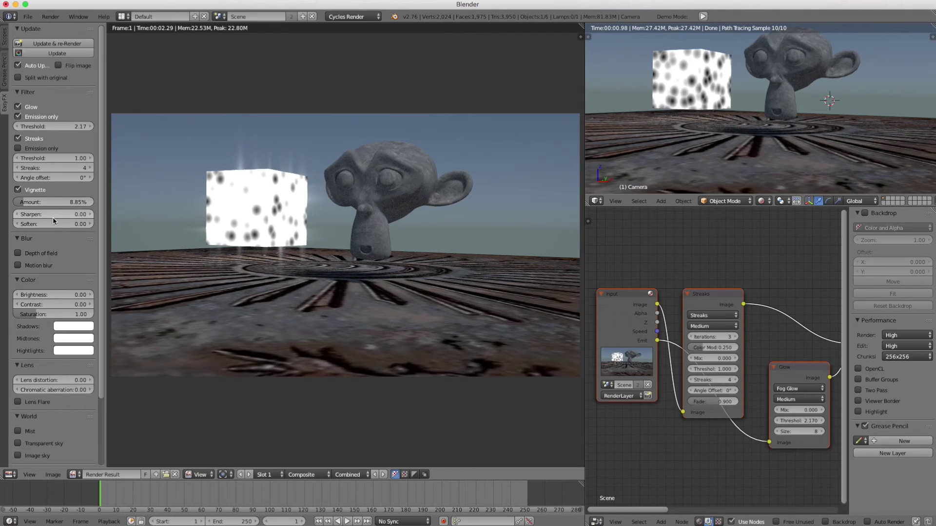
- Enable depth of field in EasyFX and make the Empty the camera's focus object
click(18, 254)
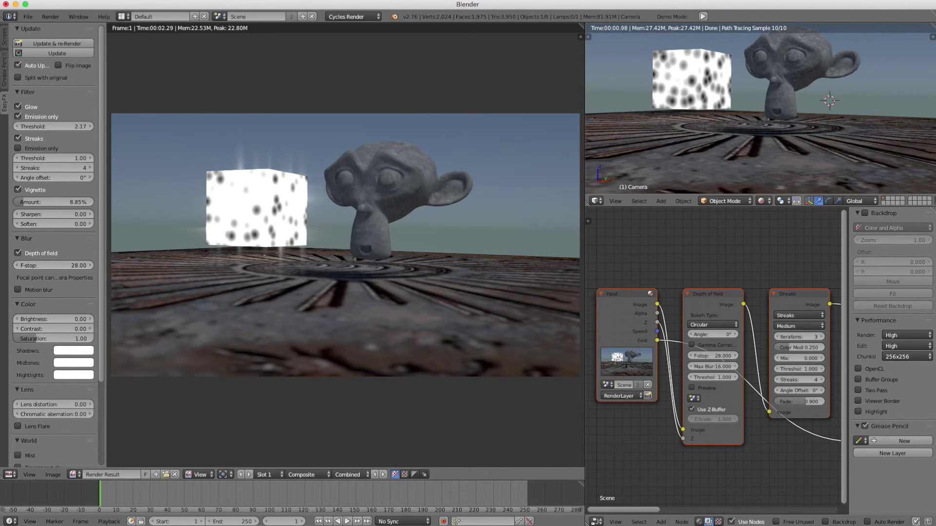
click(597, 521)
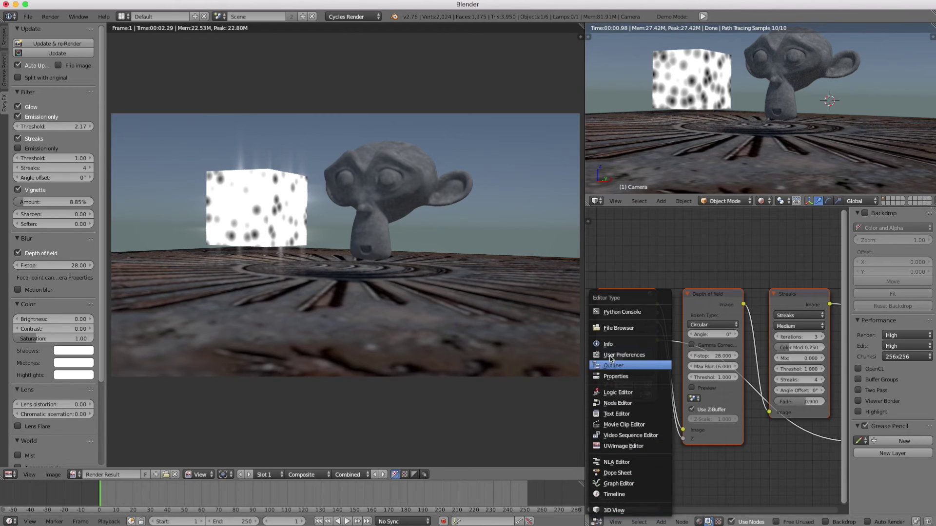
click(605, 378)
click(671, 215)
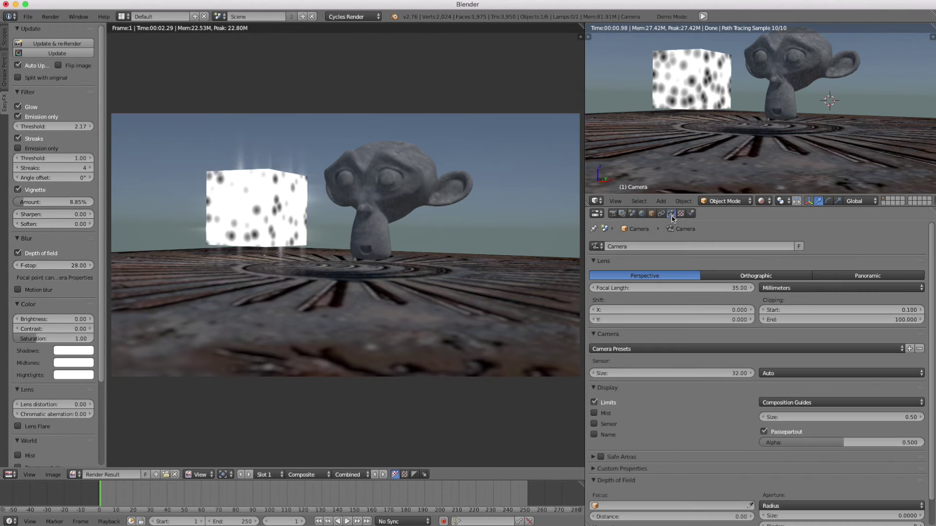
scroll(745, 401, down, 2)
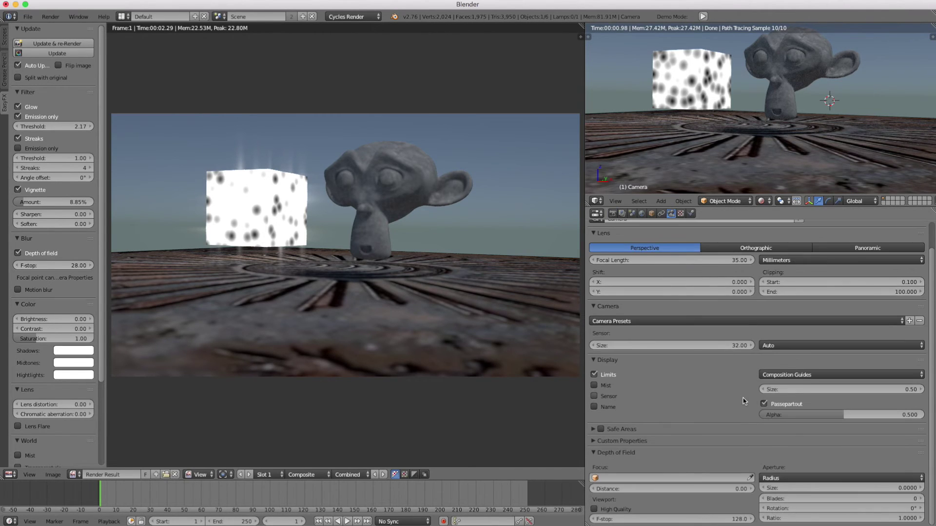
click(624, 478)
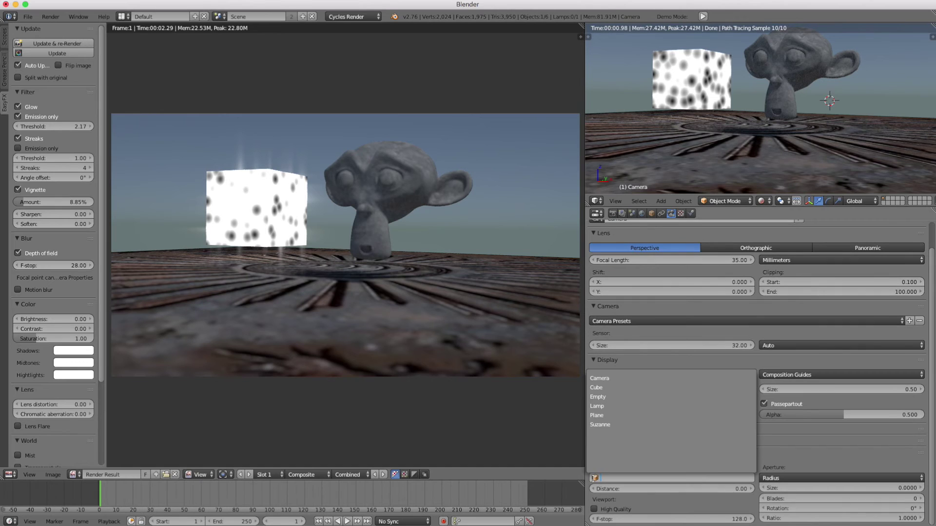
click(599, 397)
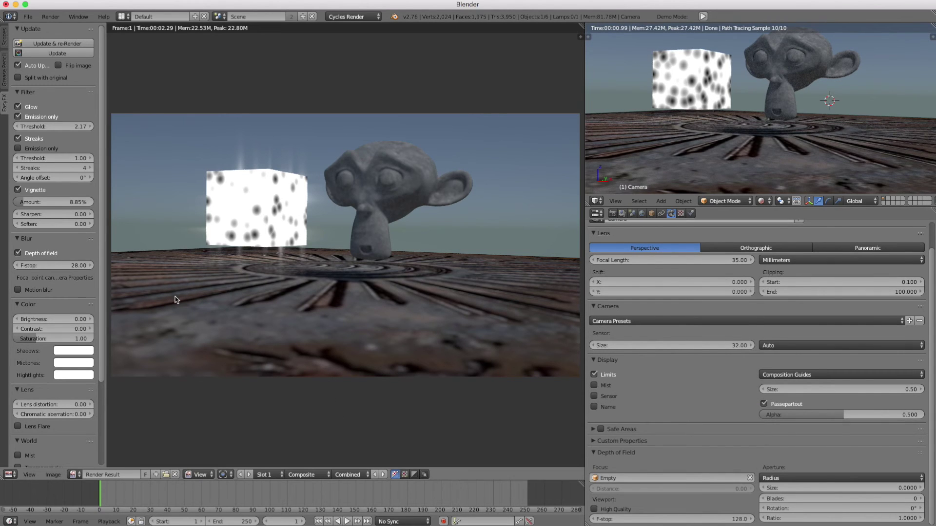
- Set the depth-of-field F-stop to 12
click(53, 264)
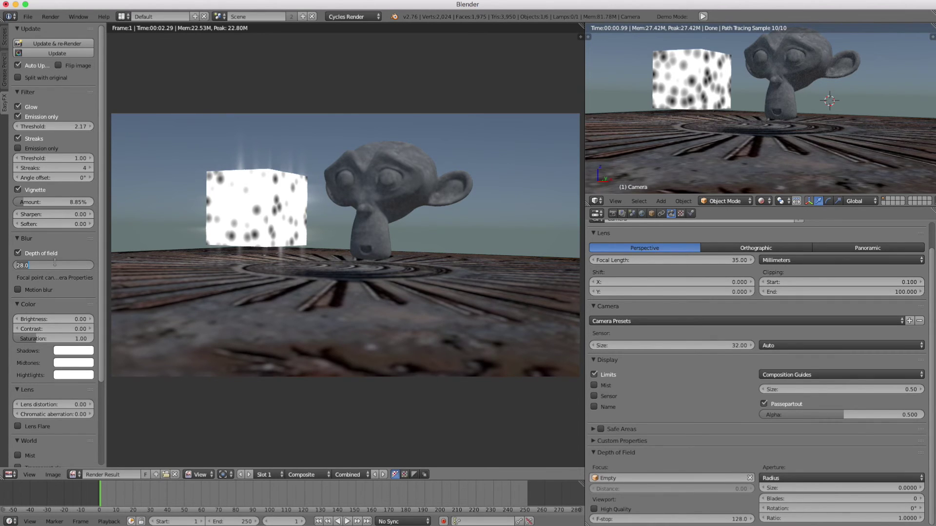
text(12)
key(Return)
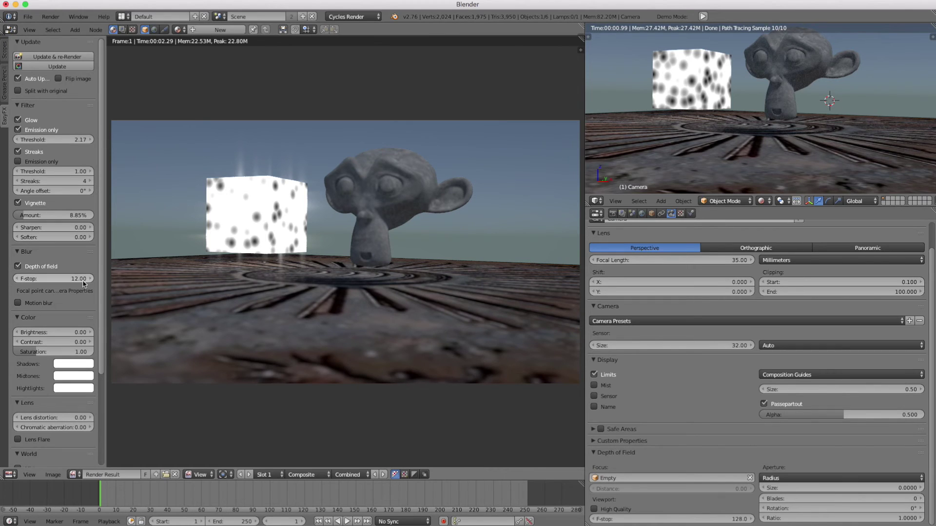
- Raise the F-stop to 38 and enable motion blur at amount 1.00
click(76, 277)
text(32)
key(Return)
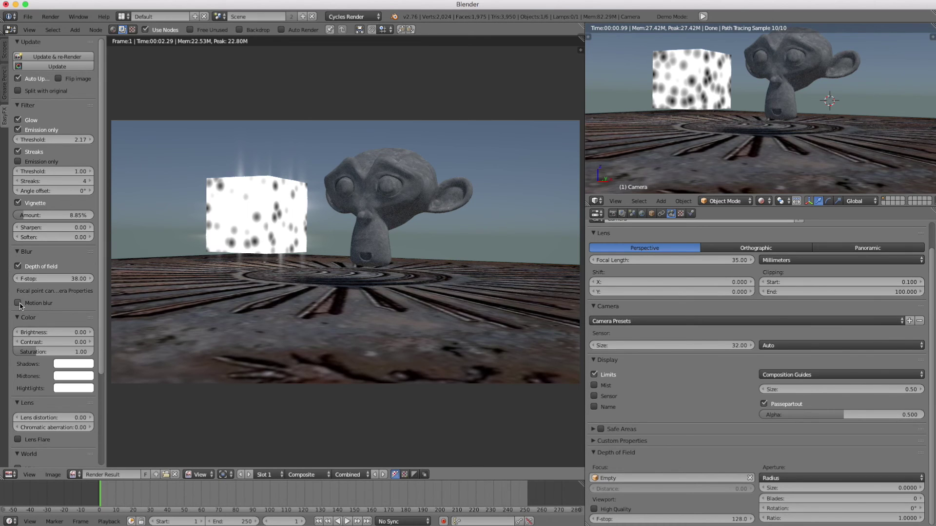
click(18, 303)
scroll(29, 342, down, 5)
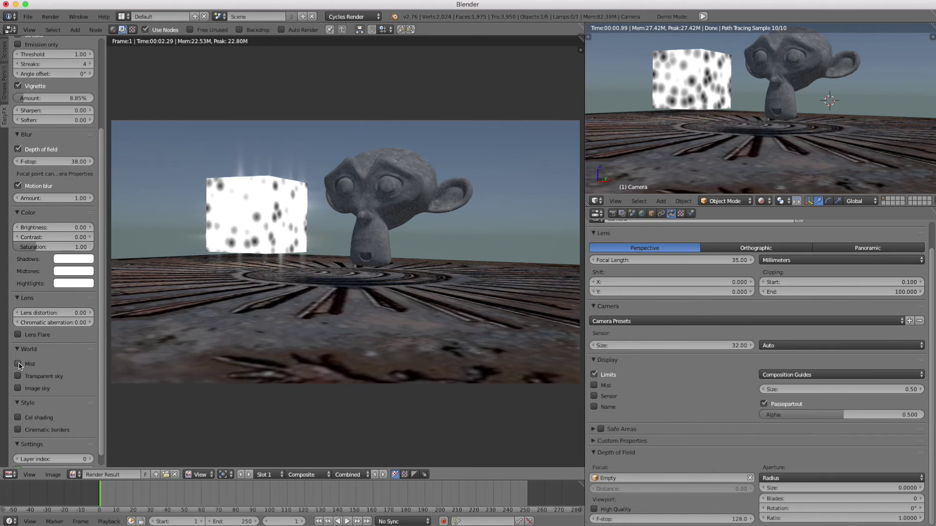
- Enable Mist with offset 0.00, size 0.01 and maximum 0.02
click(18, 365)
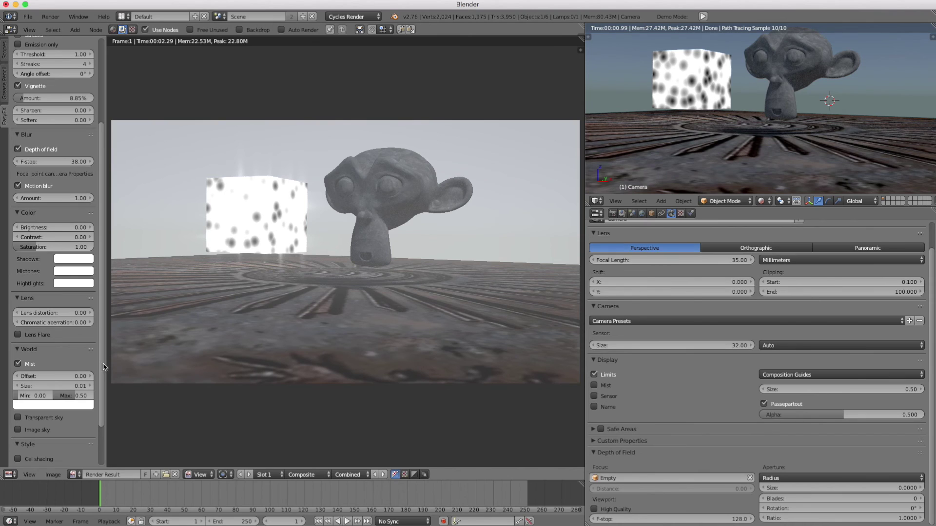
click(72, 396)
key(Return)
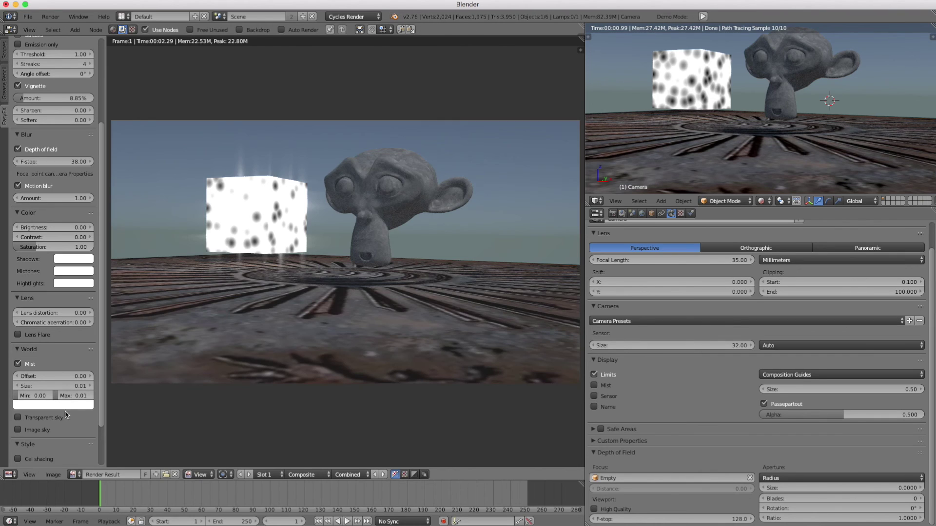
click(74, 396)
text(0)
text(.02)
key(Return)
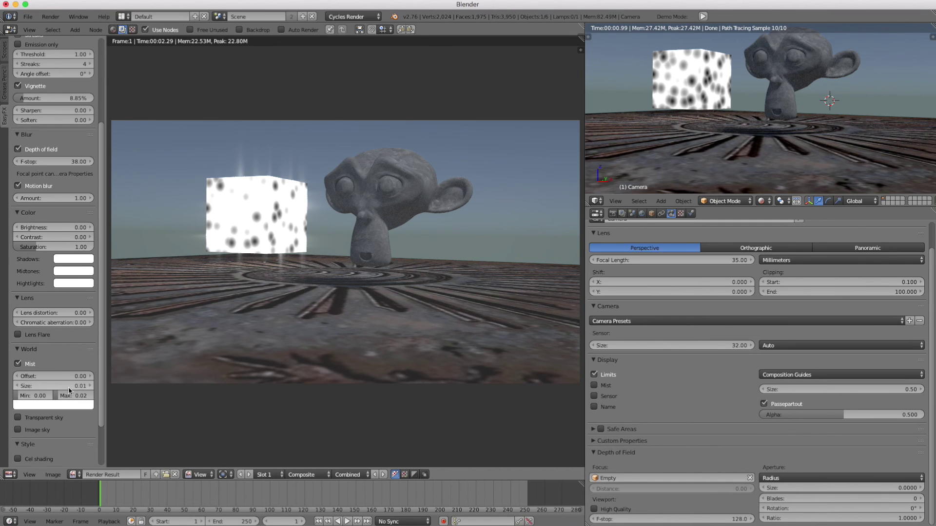
scroll(77, 345, down, 3)
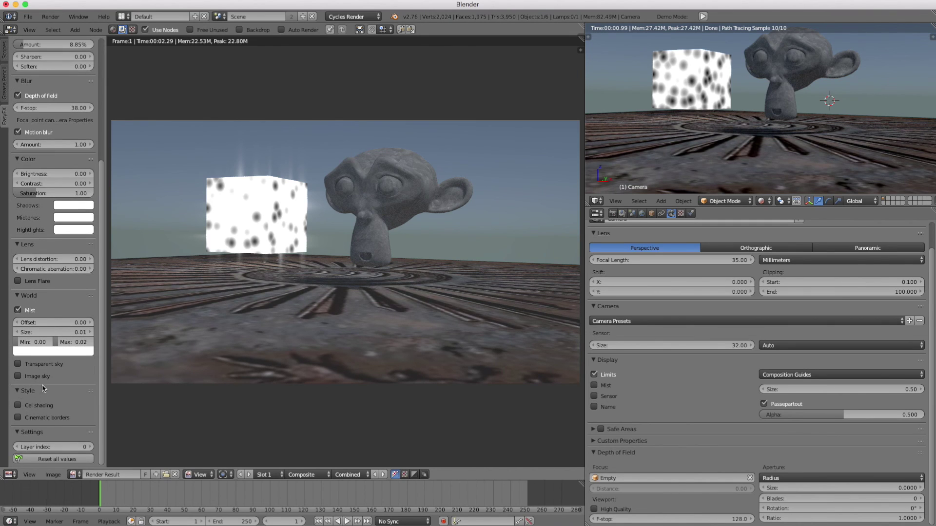
- Turn cel shading off, scroll EasyFX back to the top, and bring the EasyFX web page forward
click(18, 406)
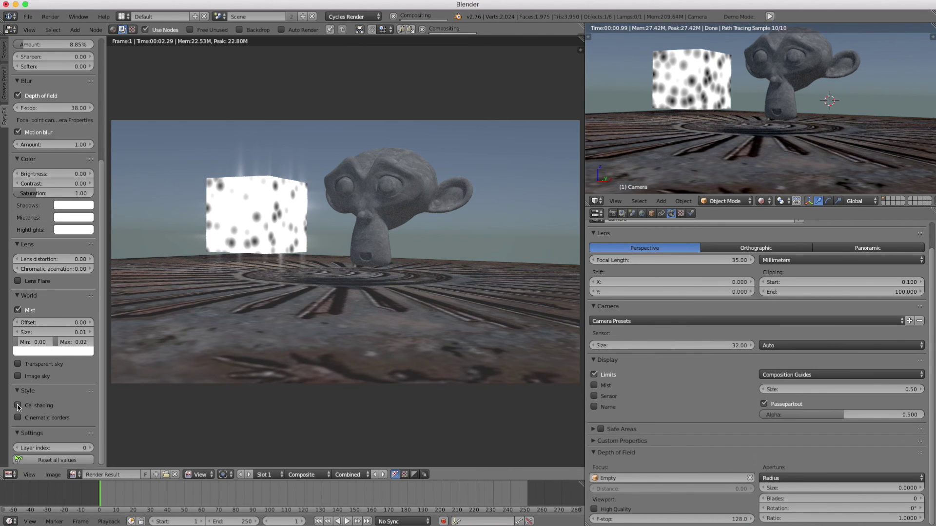
scroll(85, 383, up, 4)
scroll(85, 383, up, 5)
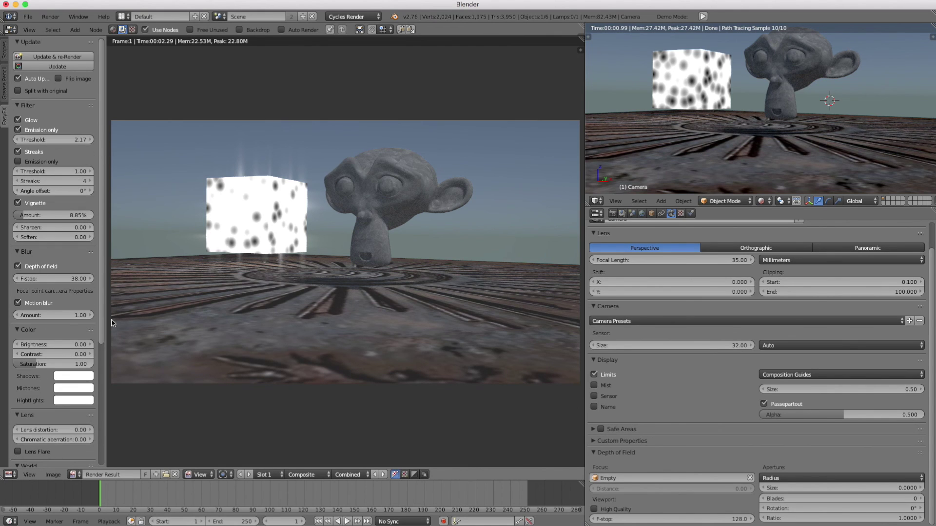
click(302, 147)
key(super+Tab)
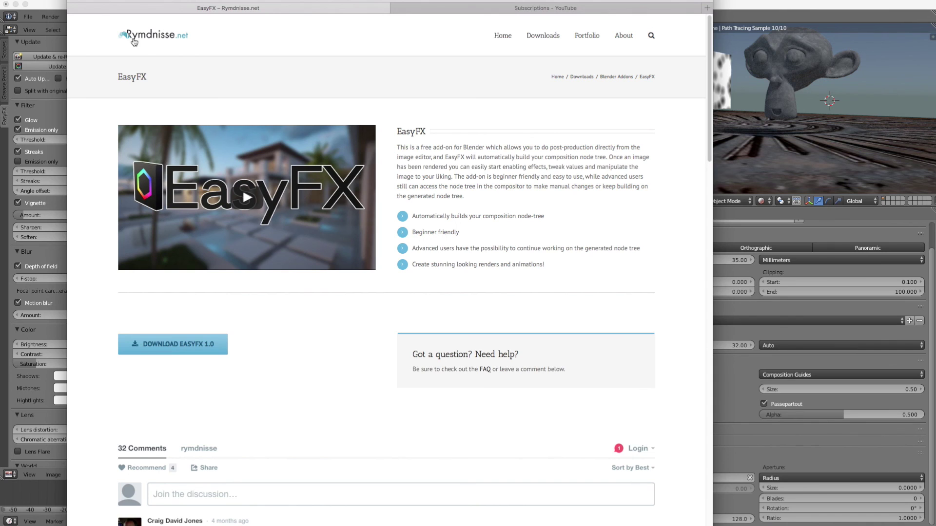
click(57, 7)
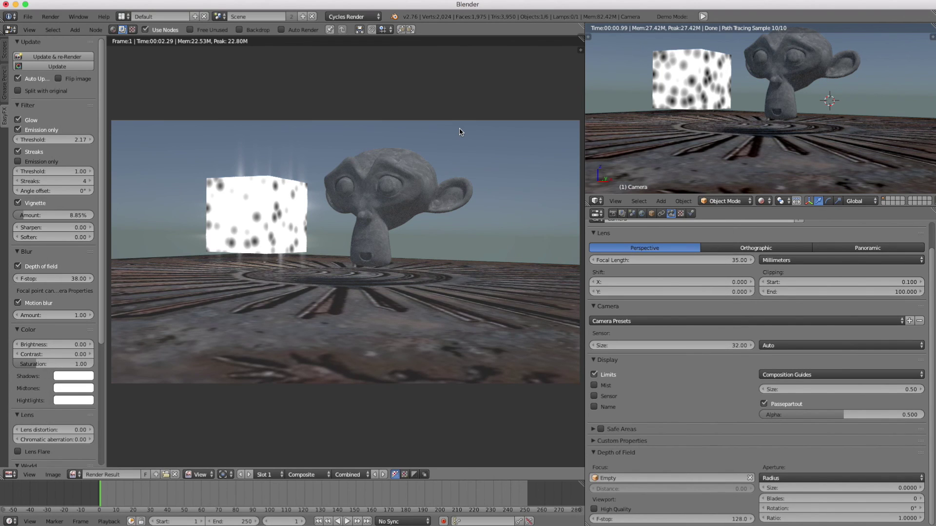